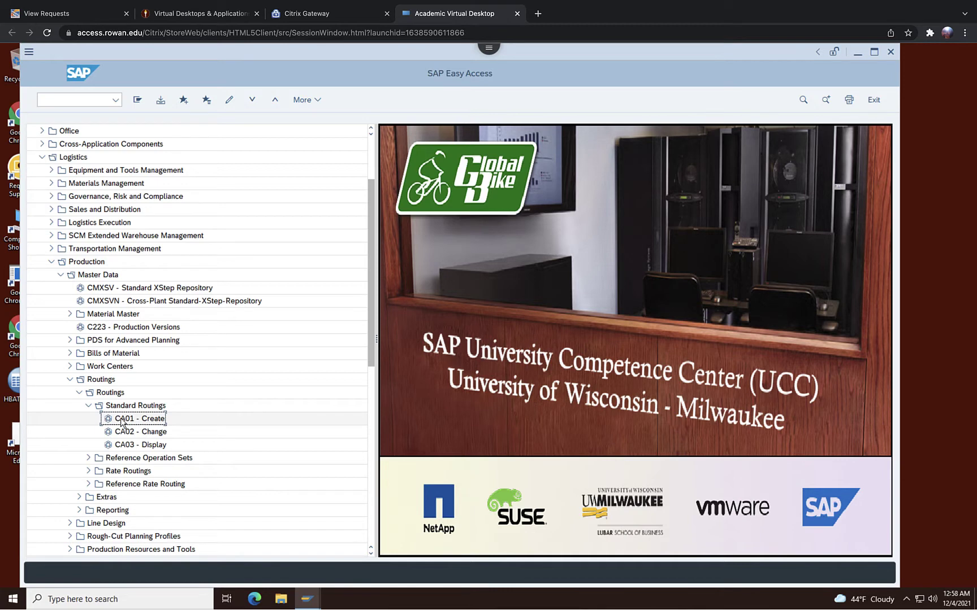
# - Start the Create Routing transaction with code CA01
pyautogui.click(74, 100)
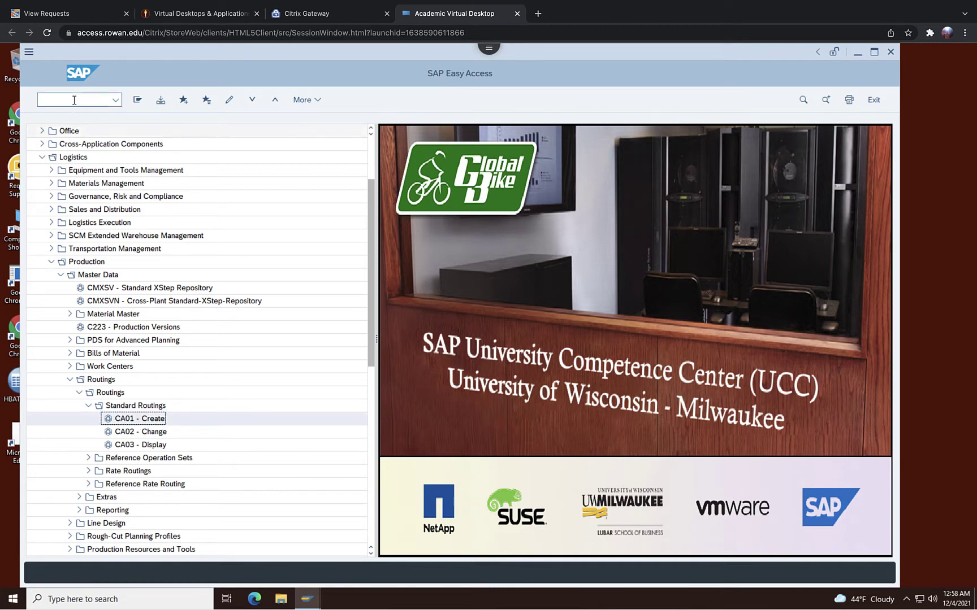
pyautogui.write('ca01')
pyautogui.press('Return')
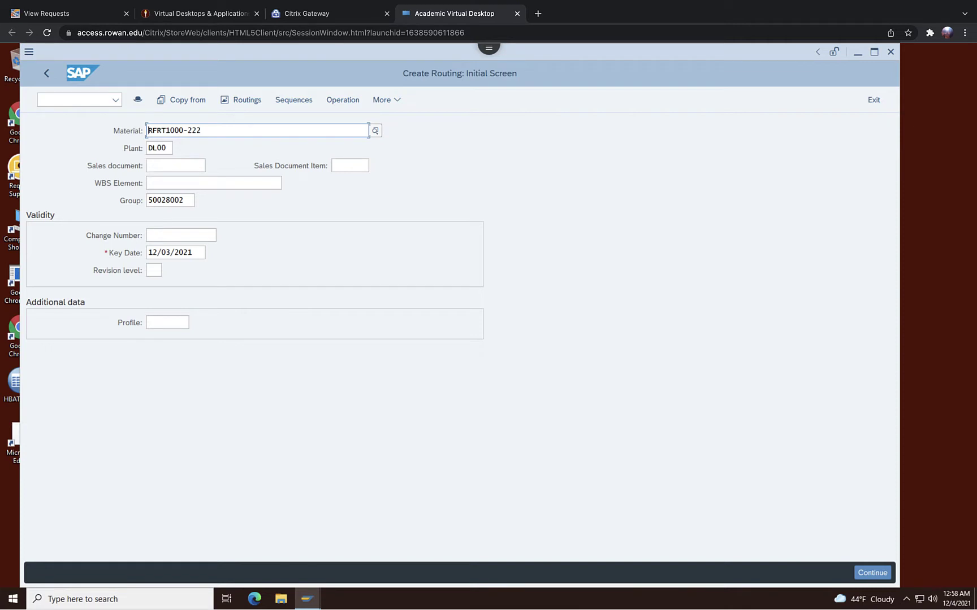
# - Set the routing's material to TRWA2000-222, clear the group number and continue to the header details
pyautogui.write('TRWA')
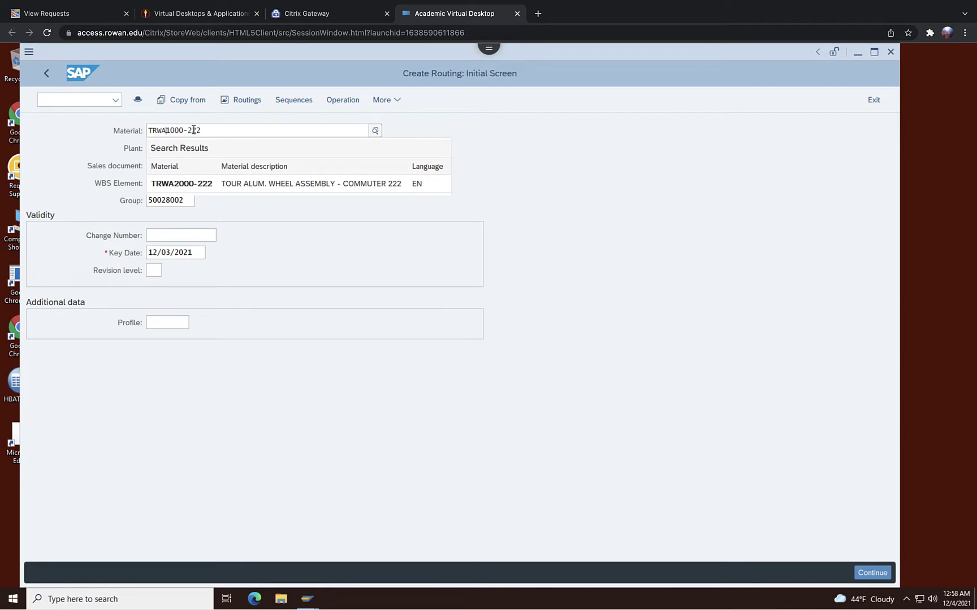
pyautogui.click(179, 183)
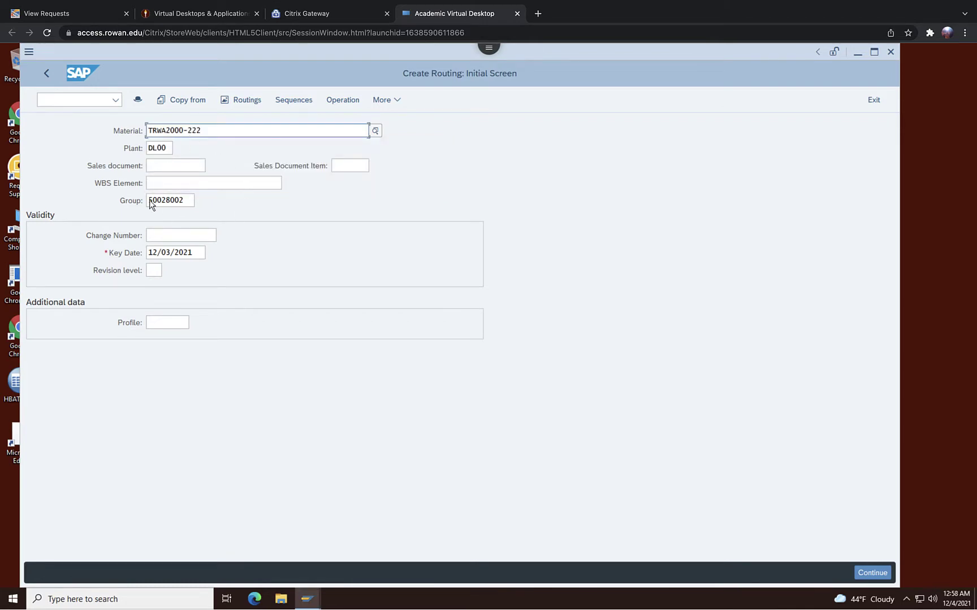
pyautogui.click(192, 200)
pyautogui.press('BackSpace')
pyautogui.press('BackSpace')
pyautogui.press('BackSpace')
pyautogui.press('BackSpace')
pyautogui.press('BackSpace')
pyautogui.press('BackSpace')
pyautogui.press('BackSpace')
pyautogui.press('BackSpace')
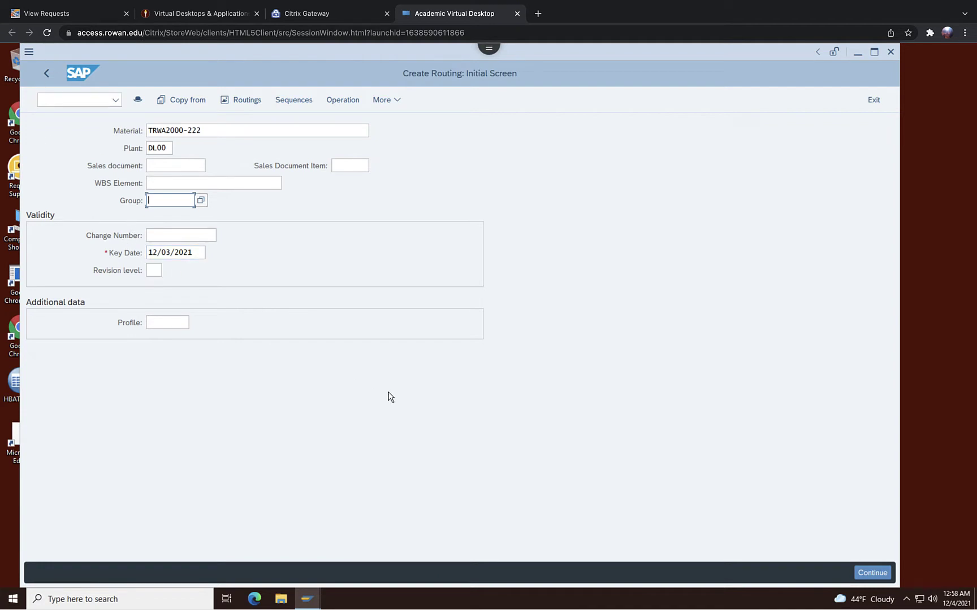
pyautogui.press('Return')
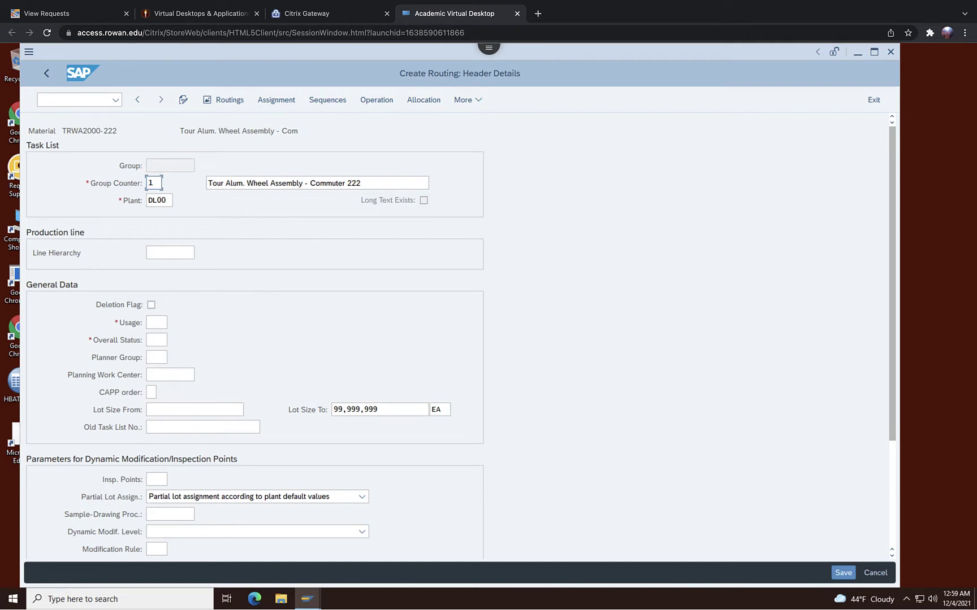
# - Set the routing header's usage to 1 and overall status to 4, and go to its operation overview
pyautogui.click(153, 323)
pyautogui.write('1')
pyautogui.click(157, 340)
pyautogui.write('4')
pyautogui.click(366, 103)
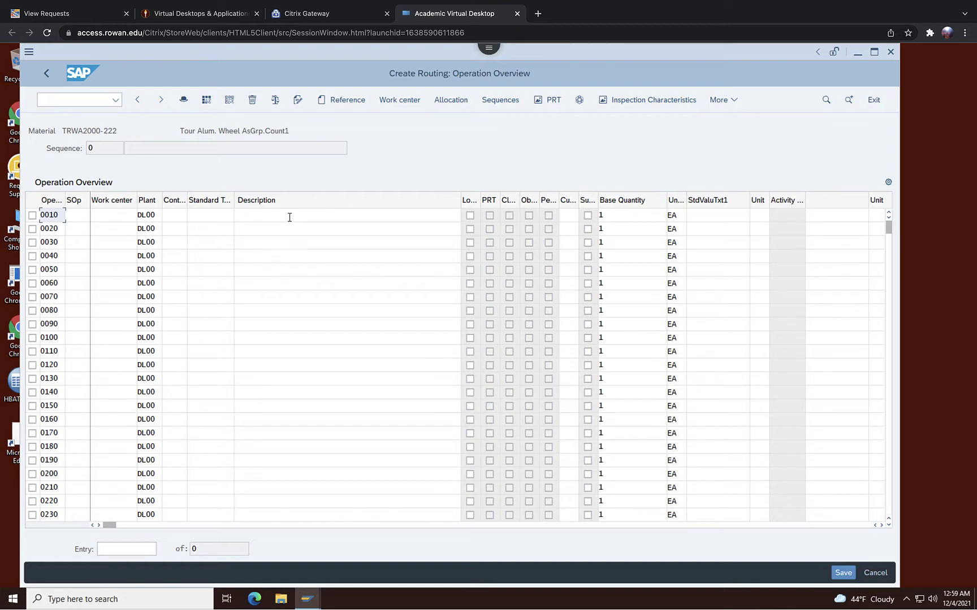
# - Fill in operation 0010 with work center ASSY1000, control key ASSY and description "Material Staging"
pyautogui.click(109, 221)
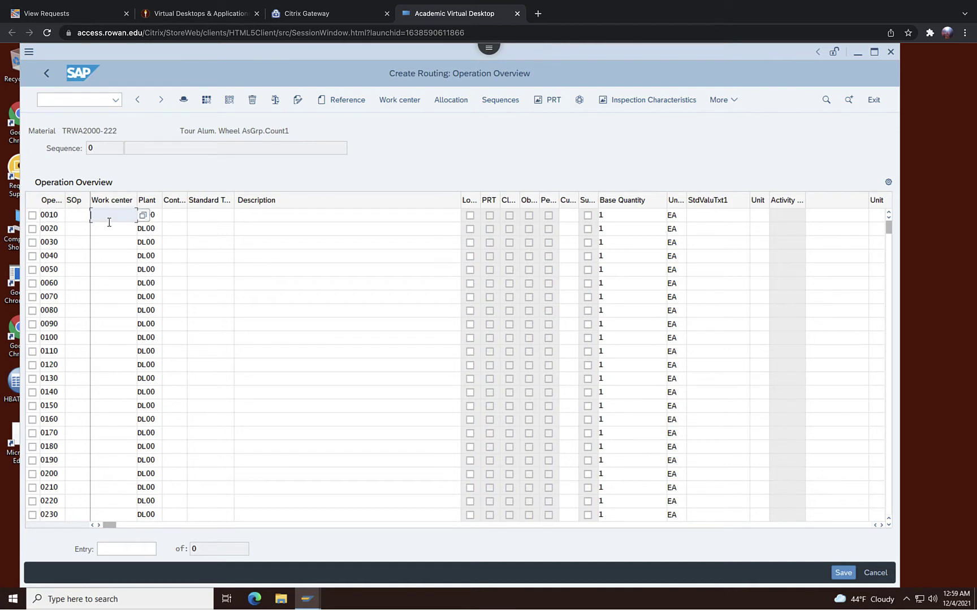
pyautogui.write('ASS')
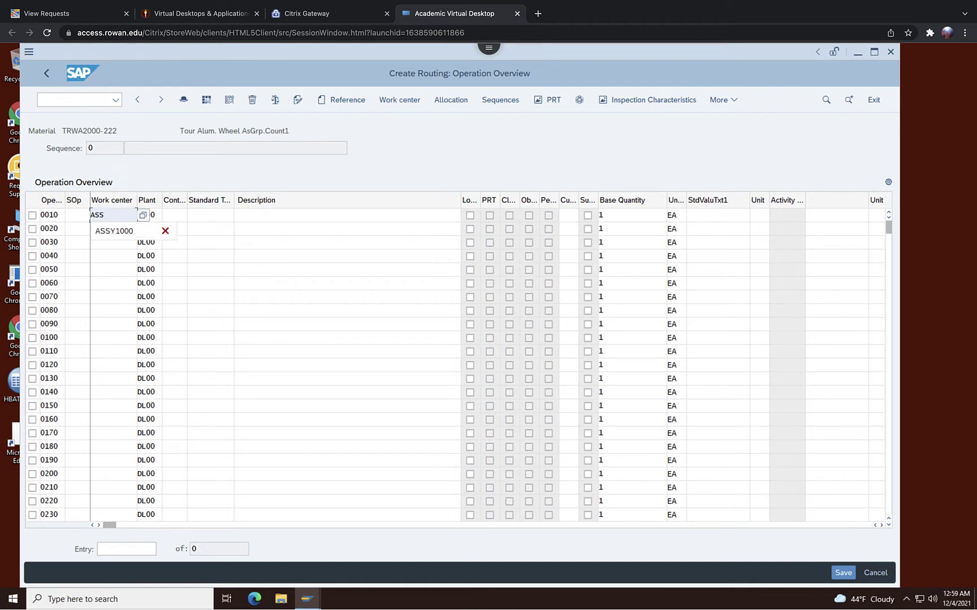
pyautogui.click(113, 231)
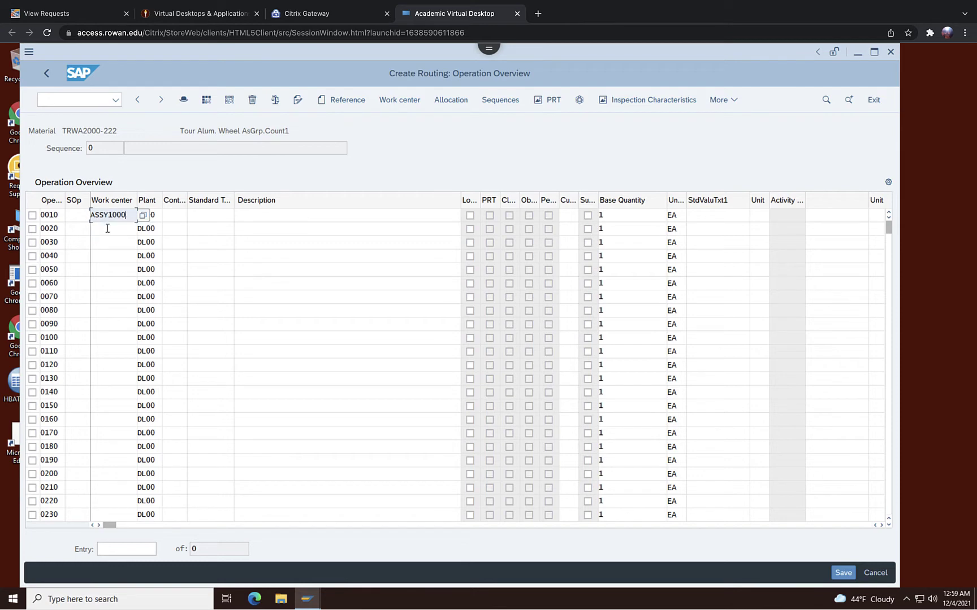
pyautogui.click(167, 215)
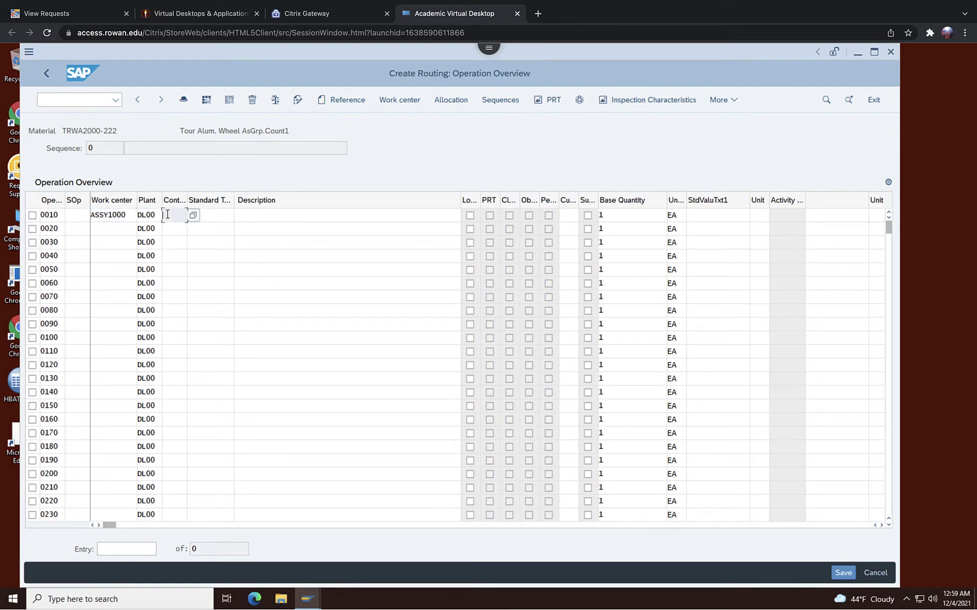
pyautogui.write('ASSY')
pyautogui.click(257, 217)
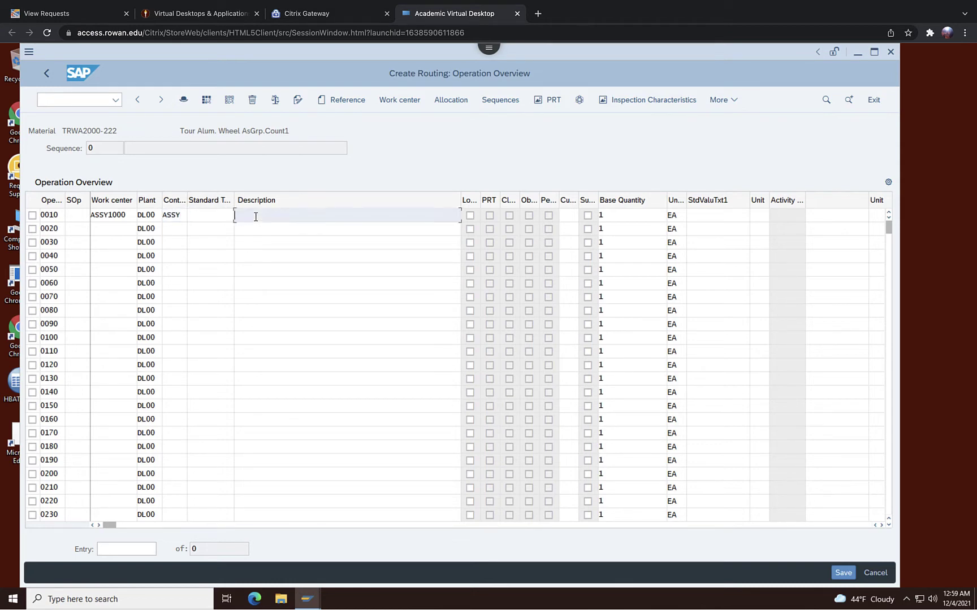
pyautogui.write('Materia')
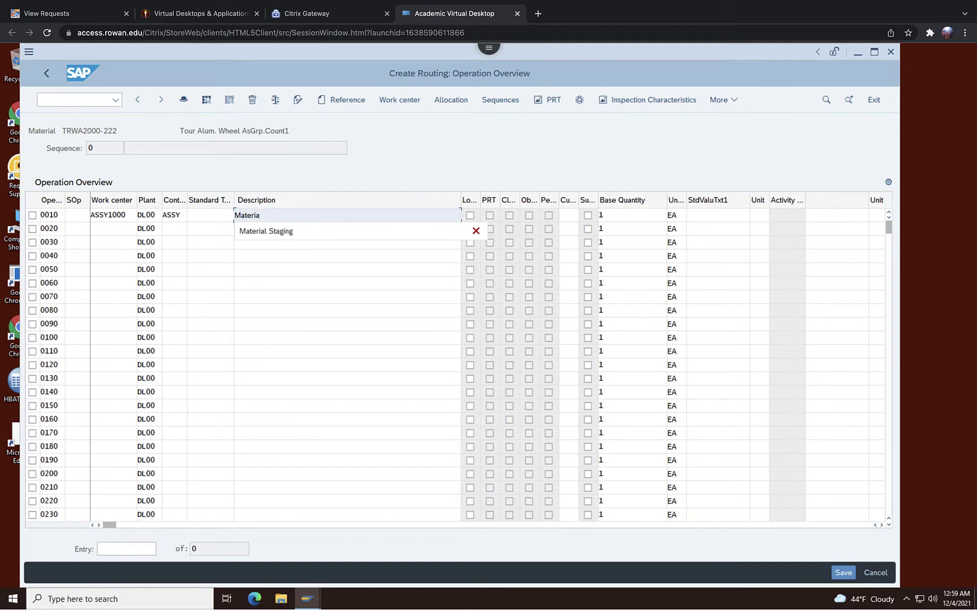
pyautogui.click(262, 232)
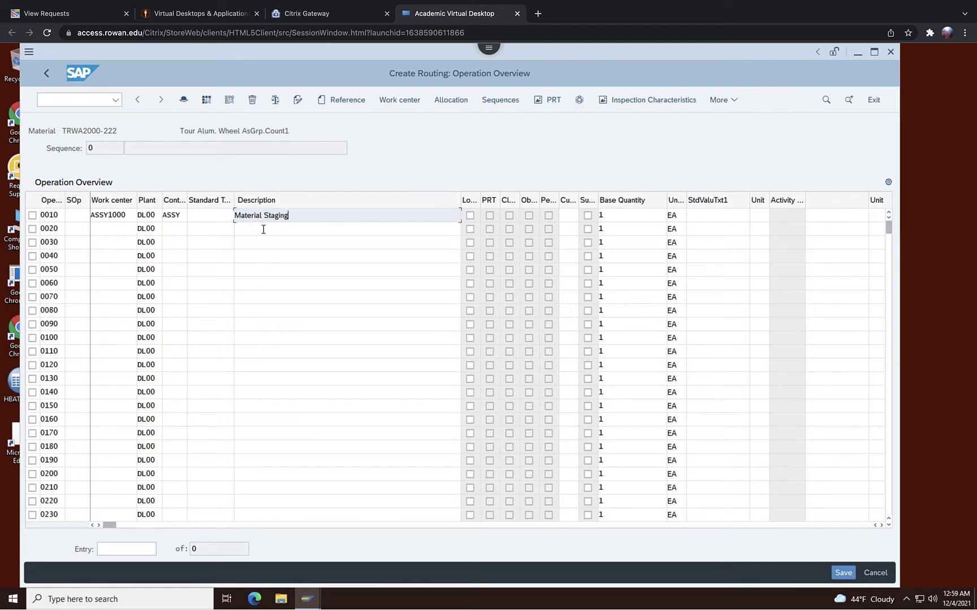
# - Fill in operation 0020 with work center ASSY1000, control key ASSY and description "Assemble components"
pyautogui.click(105, 227)
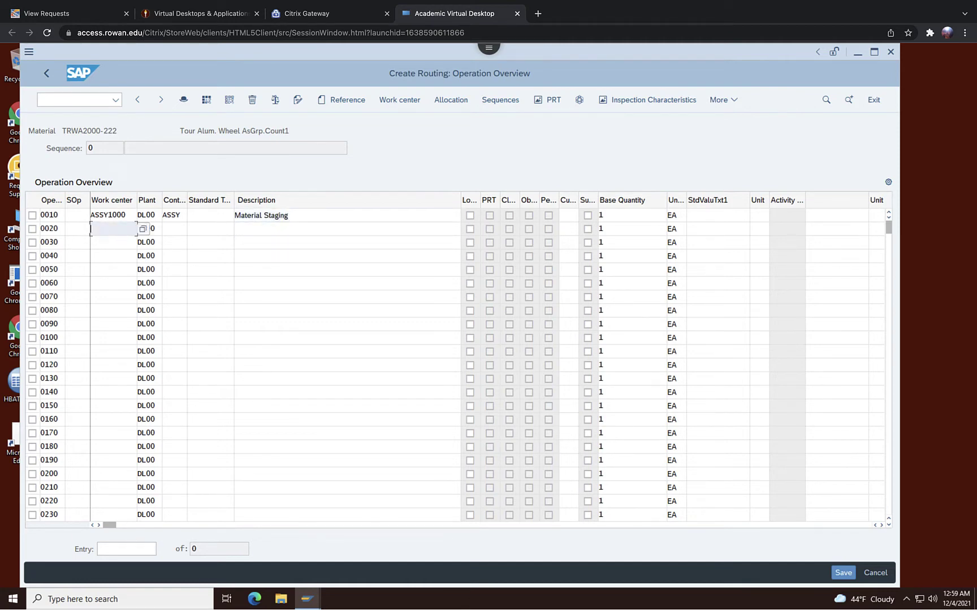
pyautogui.write('AS')
pyautogui.click(107, 244)
pyautogui.click(169, 229)
pyautogui.write('AS')
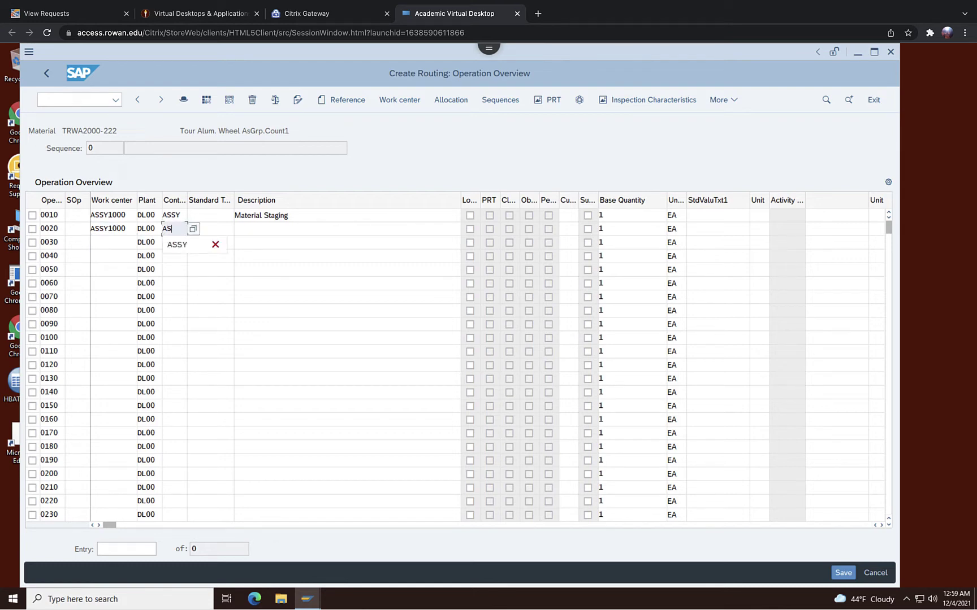
pyautogui.click(172, 244)
pyautogui.click(261, 221)
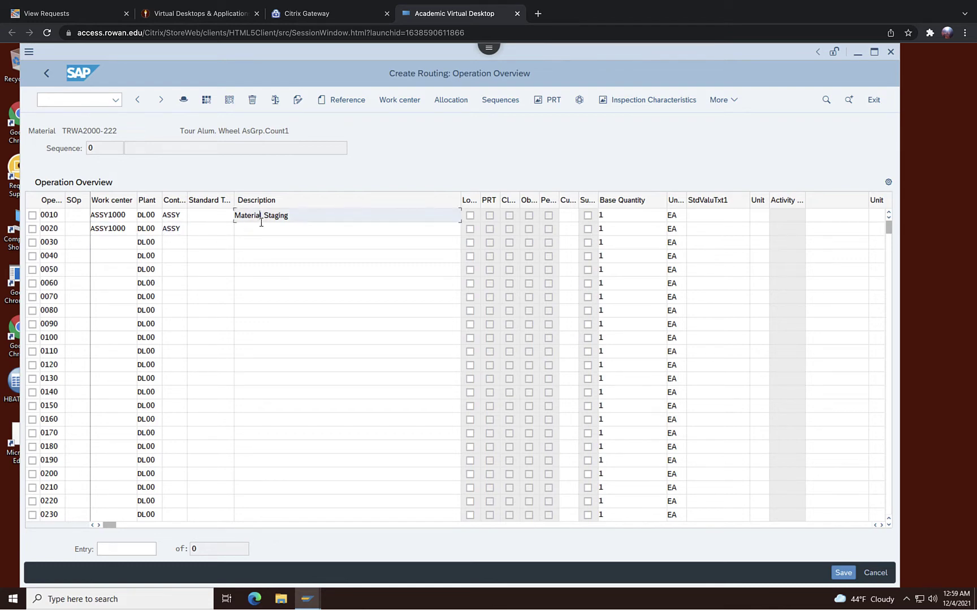
pyautogui.click(259, 229)
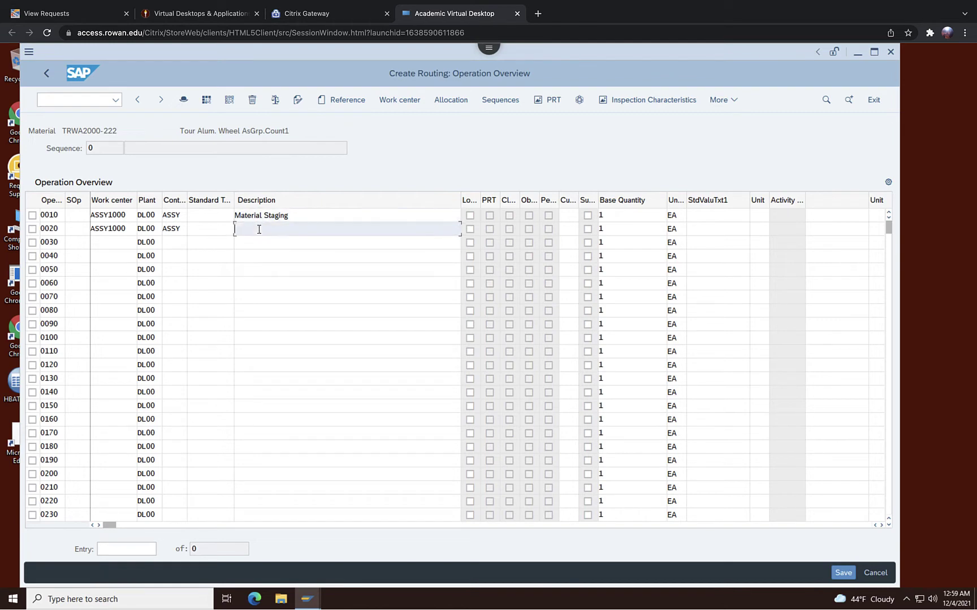
pyautogui.write('Assemble components')
# - Fill in operation 0030 with work center ASSY1000, control key ASSY and description "Move to storage"
pyautogui.click(120, 243)
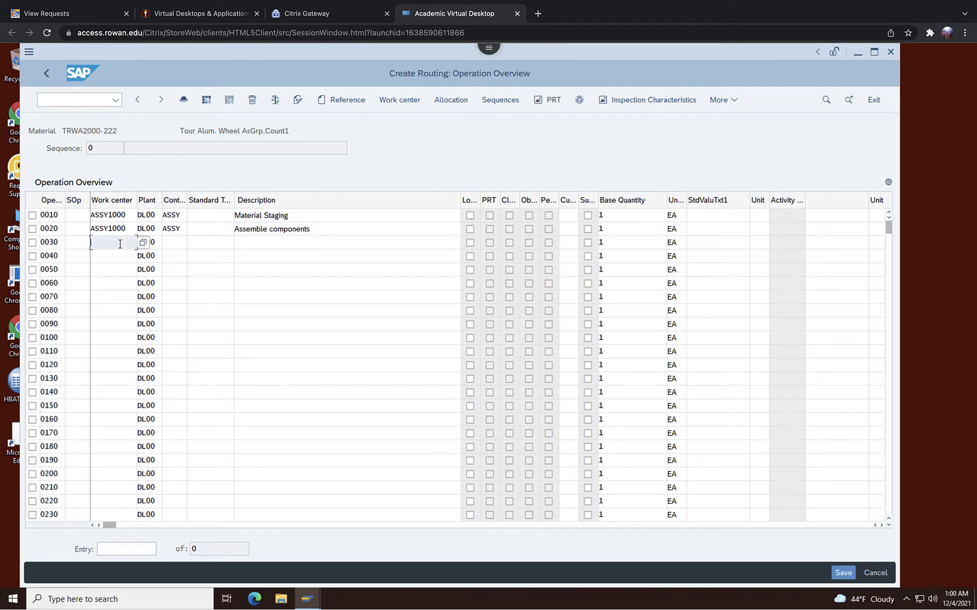
pyautogui.write('ASSY')
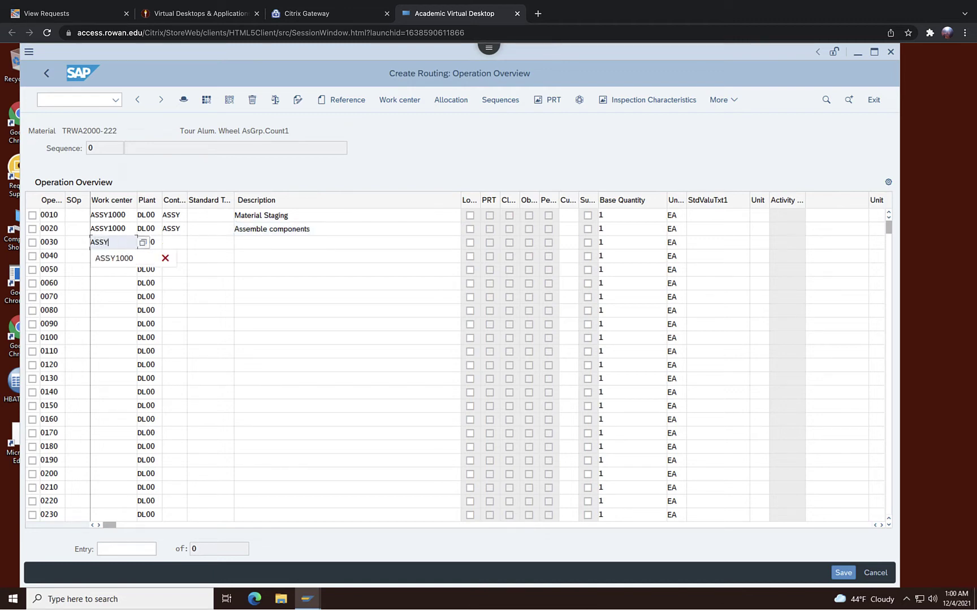
pyautogui.click(110, 261)
pyautogui.click(164, 242)
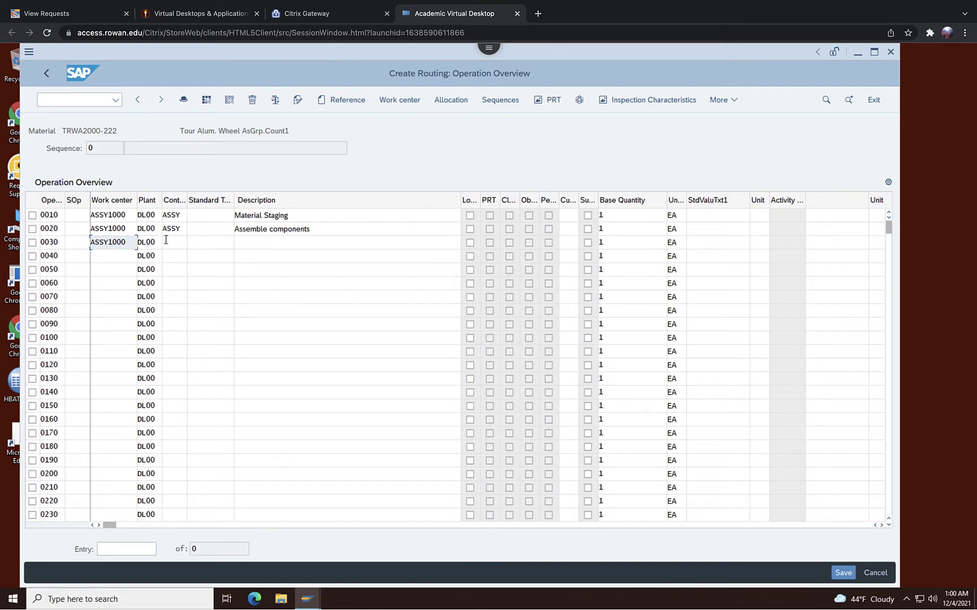
pyautogui.write('ASSY')
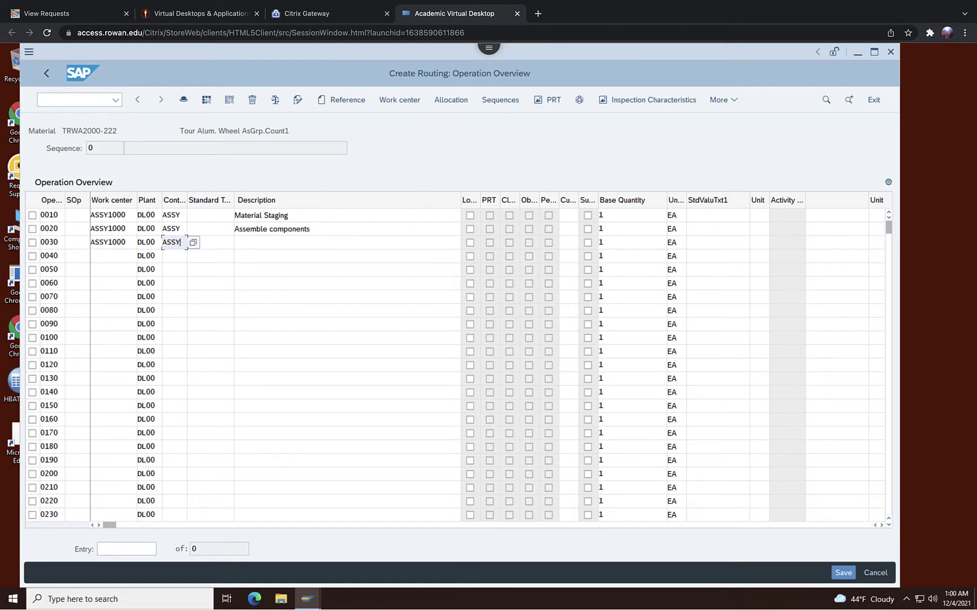
pyautogui.click(249, 241)
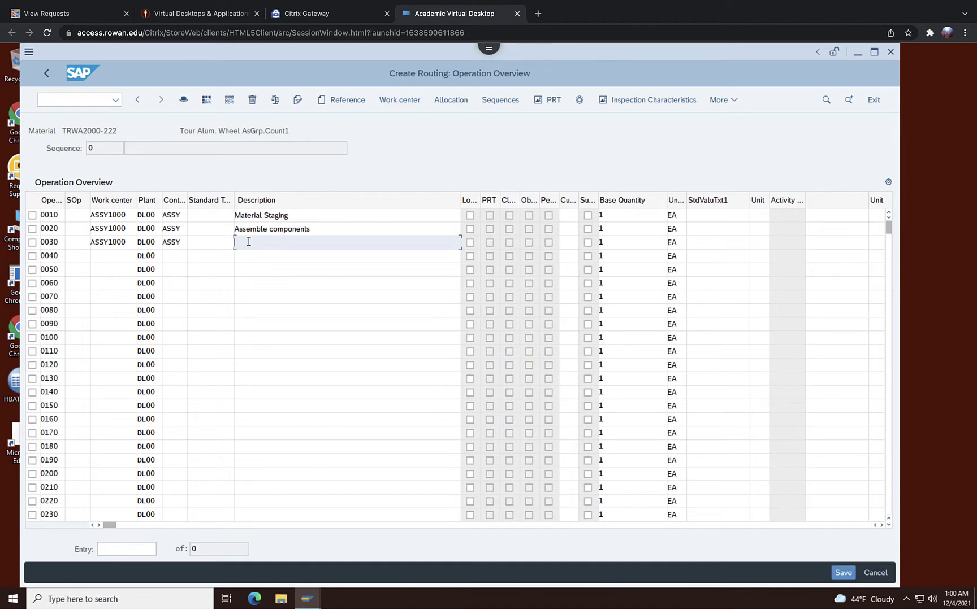
pyautogui.write('Move to')
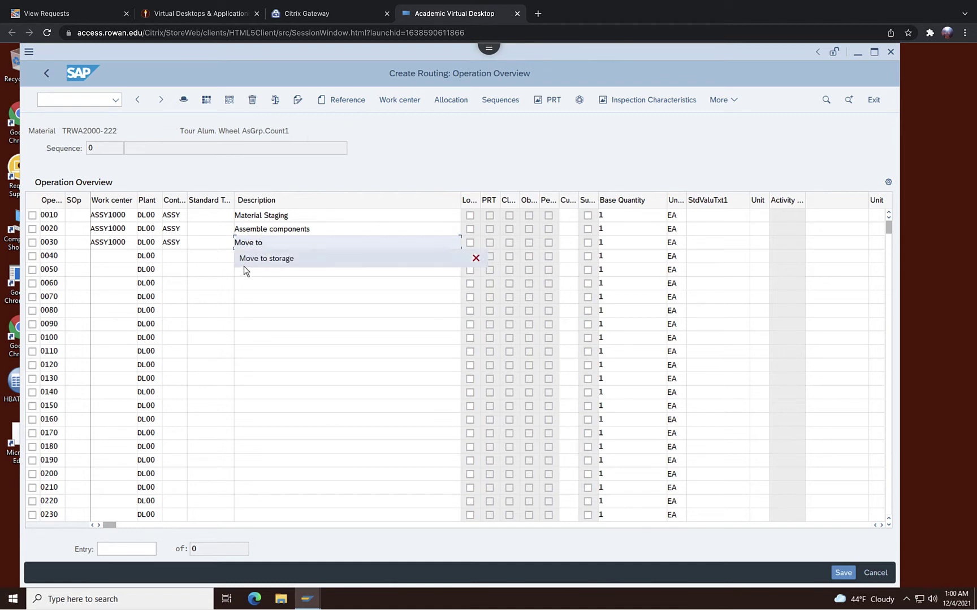
pyautogui.click(256, 257)
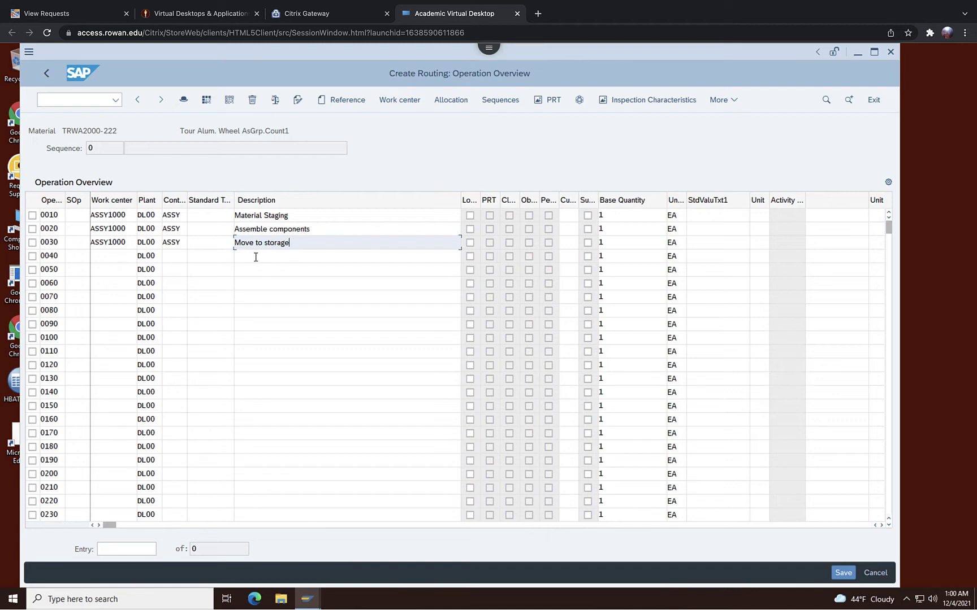
# - In the Material Staging operation's details, set setup to 2 and labor to 5 minutes, and return to the operation overview
pyautogui.doubleClick(241, 218)
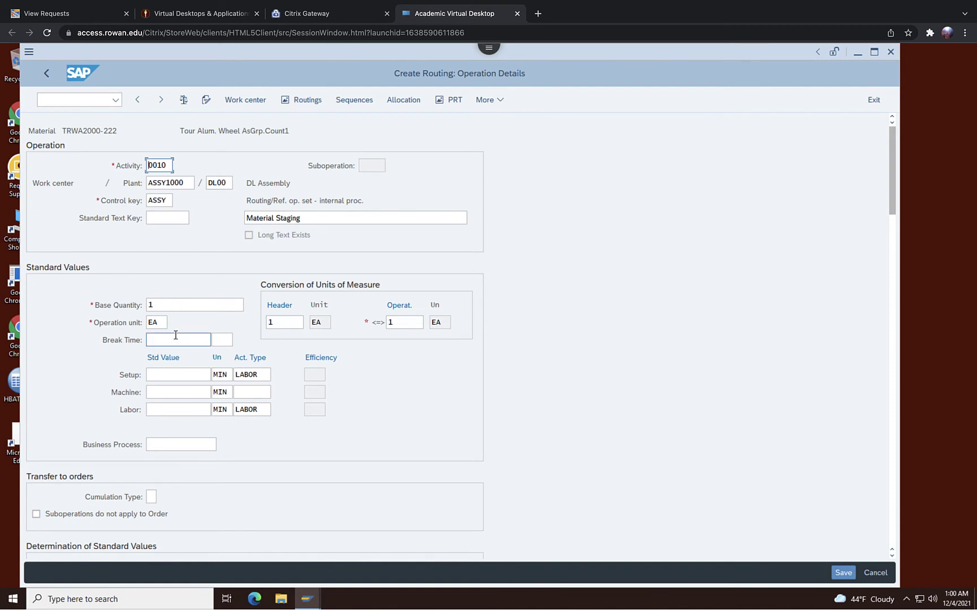
pyautogui.click(168, 376)
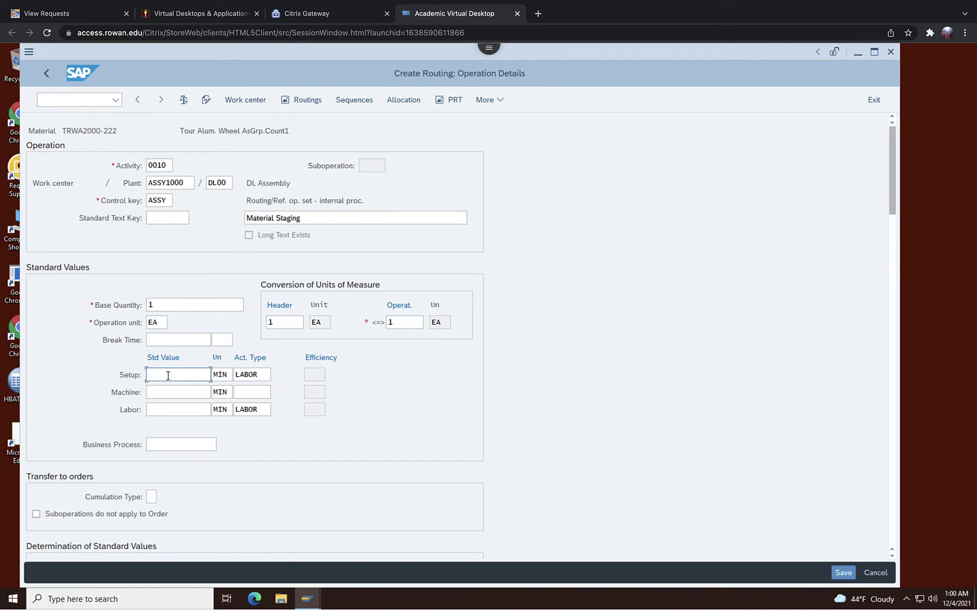
pyautogui.write('2')
pyautogui.click(170, 405)
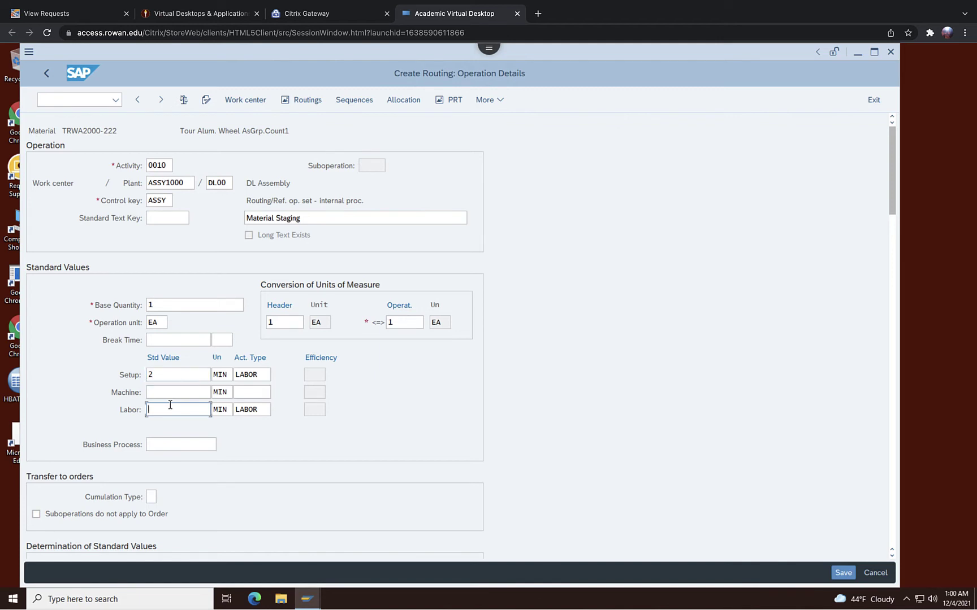
pyautogui.write('5')
pyautogui.click(47, 75)
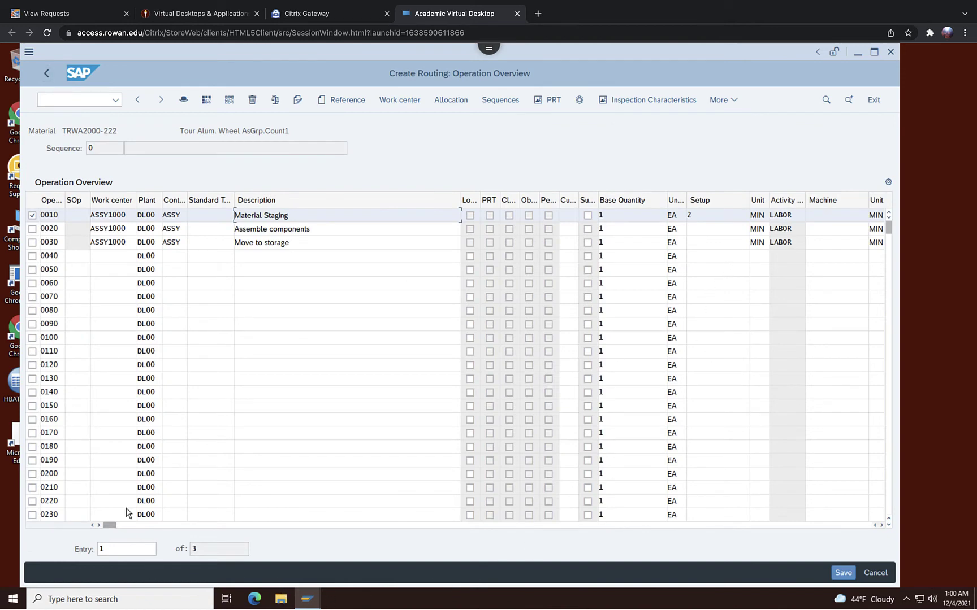
# - Set operation 0020's setup time to 1 minute and its labor time to 3 minutes
pyautogui.moveTo(109, 528); pyautogui.dragTo(195, 546)
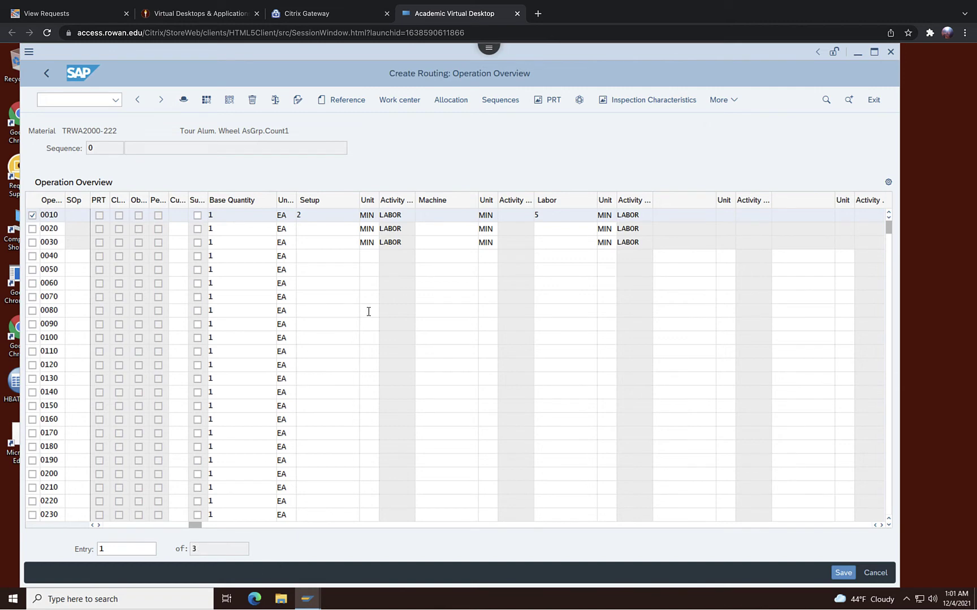
pyautogui.click(334, 234)
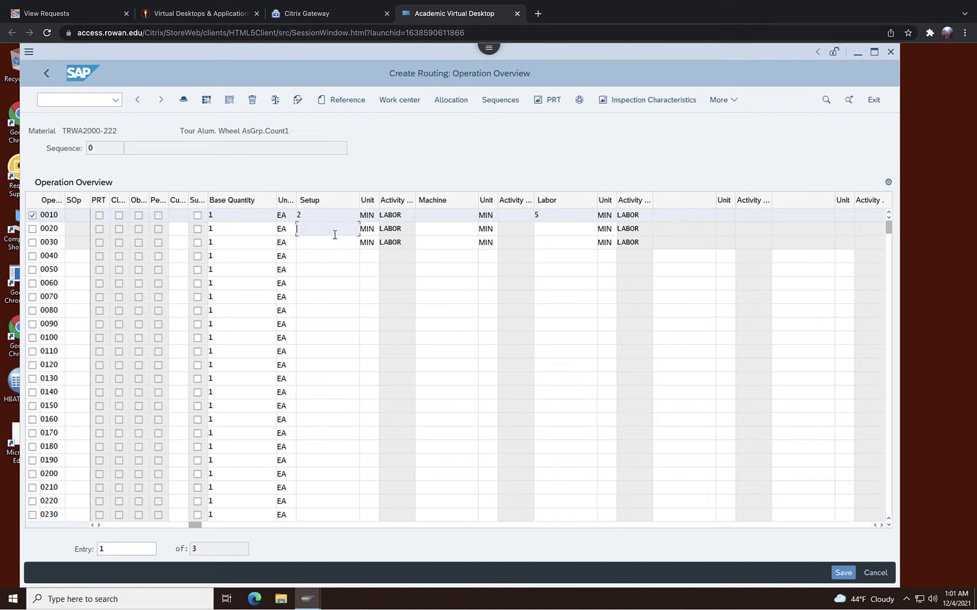
pyautogui.write('1')
pyautogui.click(546, 233)
pyautogui.write('3')
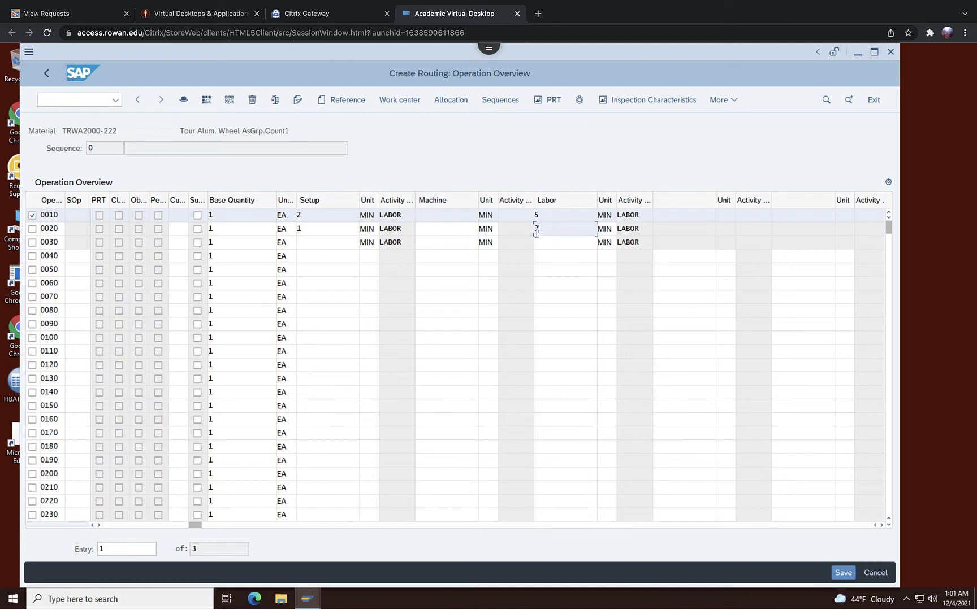
# - Set operation 0030's setup time to 2 minutes and its labor time to 5 minutes
pyautogui.click(339, 247)
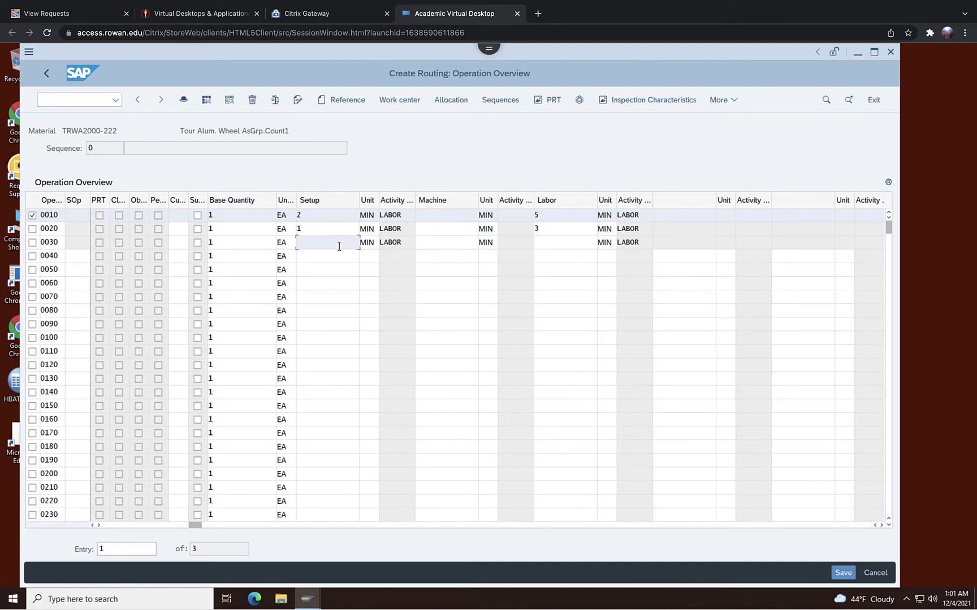
pyautogui.write('2')
pyautogui.click(544, 242)
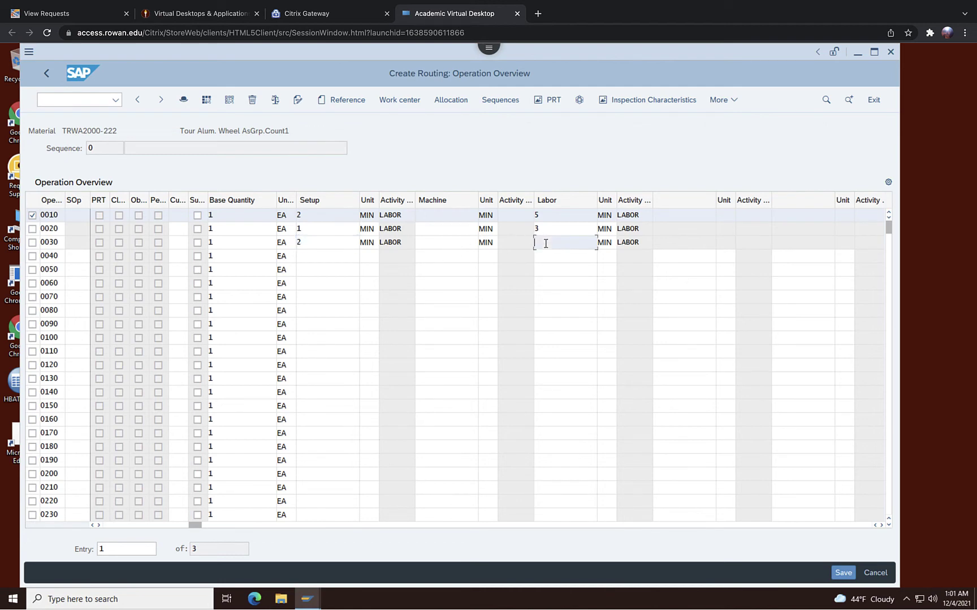
pyautogui.write('5')
# - Allocate all six BOM components, from TRTR2000-222 through BOLT1000, to activity 10 in sequence 0
pyautogui.click(448, 101)
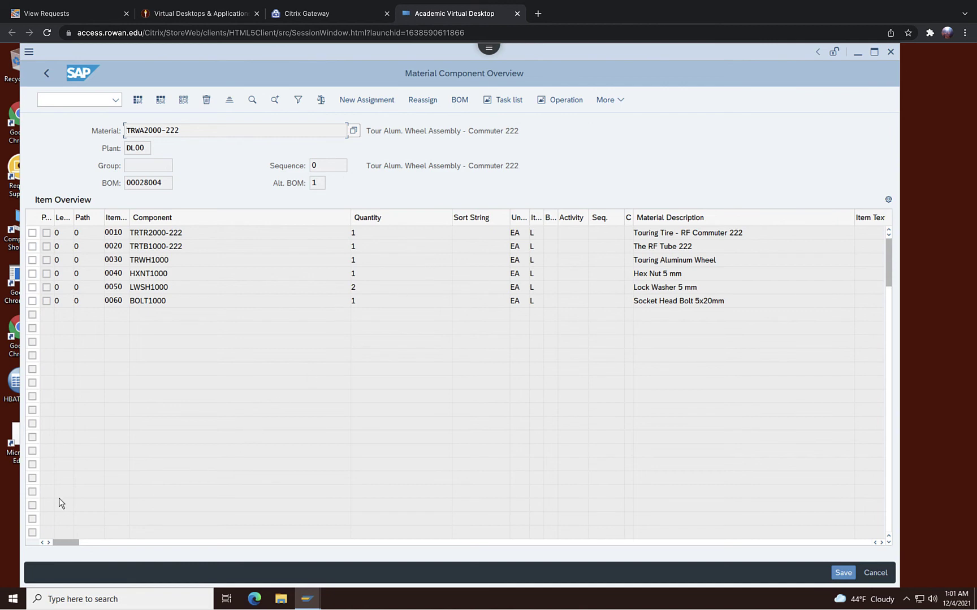
pyautogui.click(32, 232)
pyautogui.click(32, 246)
pyautogui.click(32, 260)
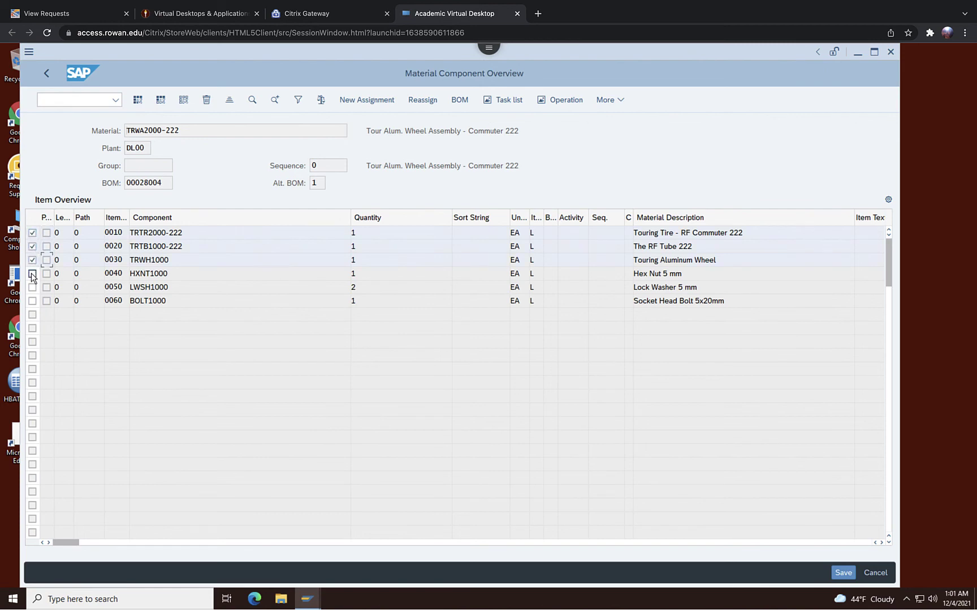
pyautogui.click(32, 274)
pyautogui.click(32, 287)
pyautogui.click(32, 301)
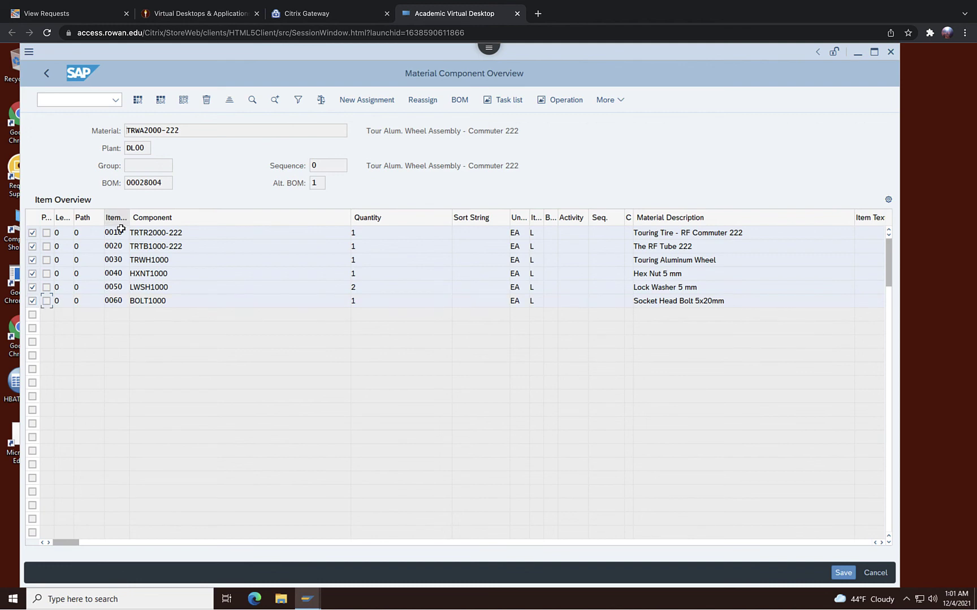
pyautogui.click(369, 100)
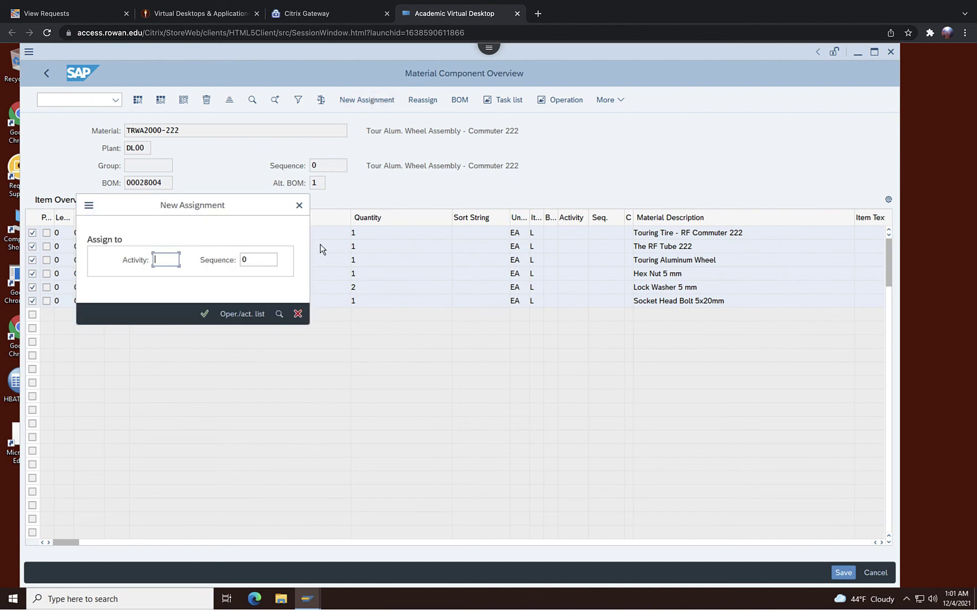
pyautogui.write('10')
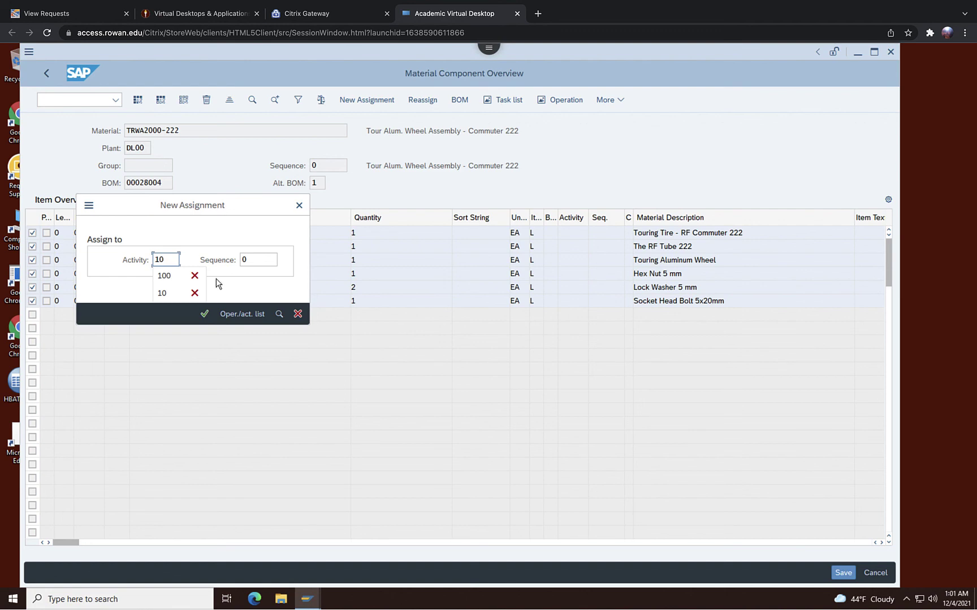
pyautogui.click(133, 282)
pyautogui.click(205, 313)
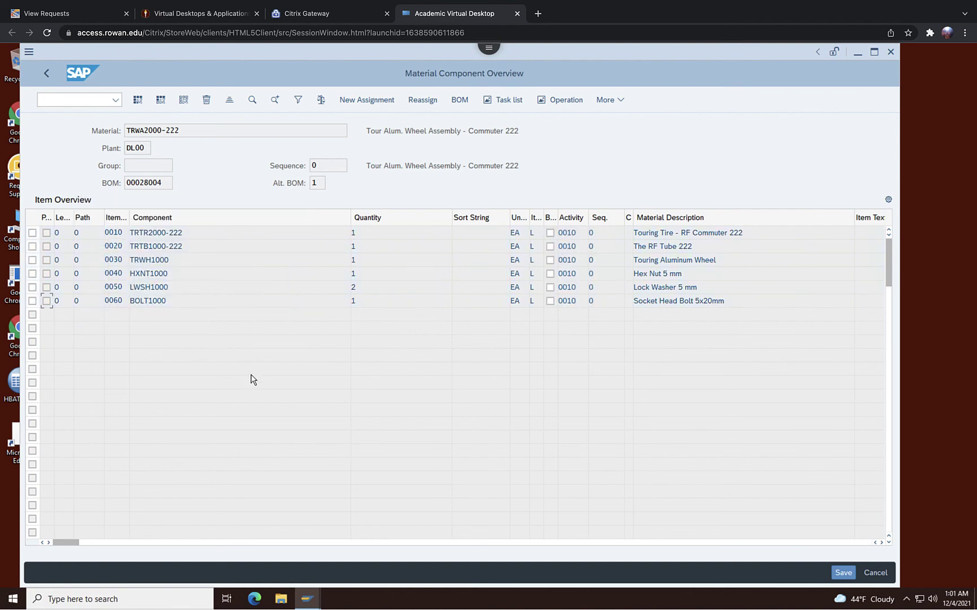